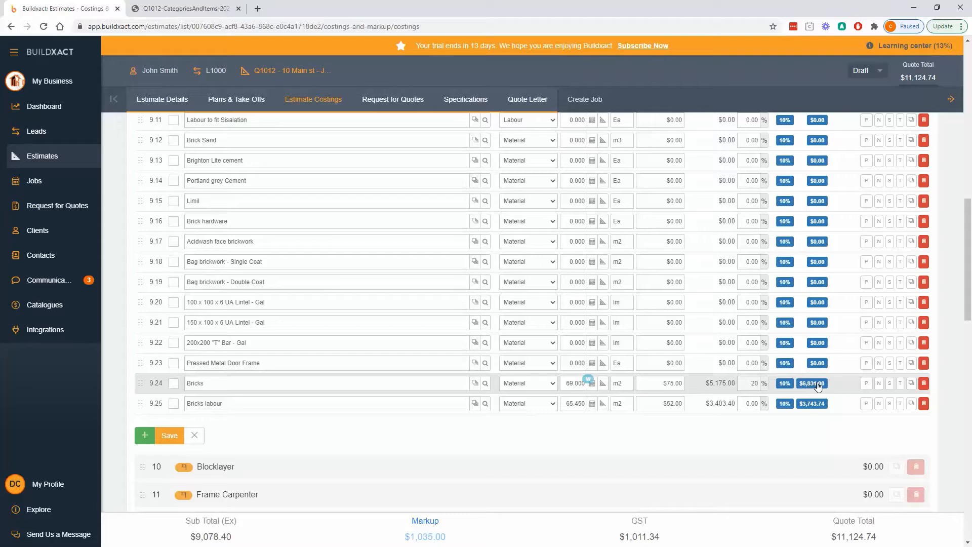
Clear the markup percentage of the Bricks item in the Bricklayer category
left_click(750, 386)
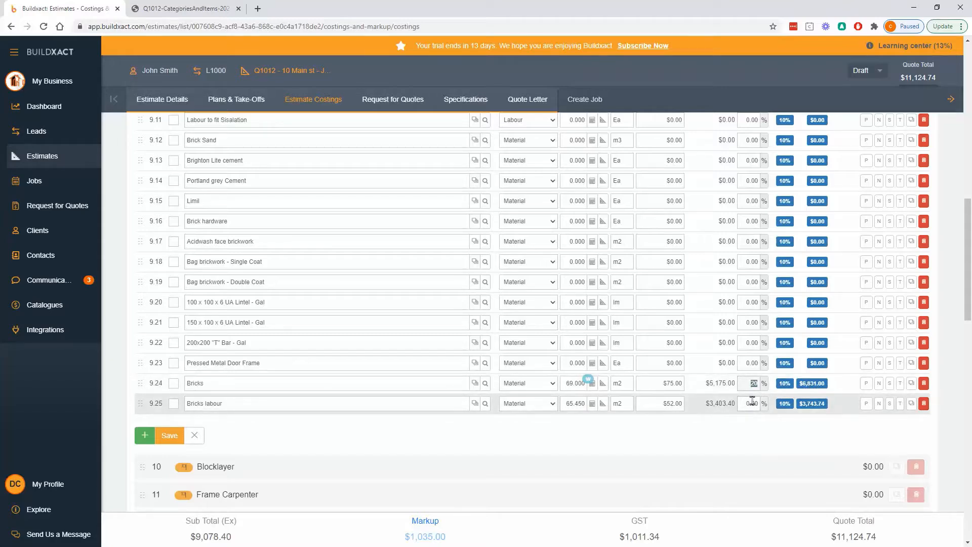
key("BackSpace")
Try a 20% markup on the whole Bricklayer category and clear it again
scroll(809, 369, "up", 1)
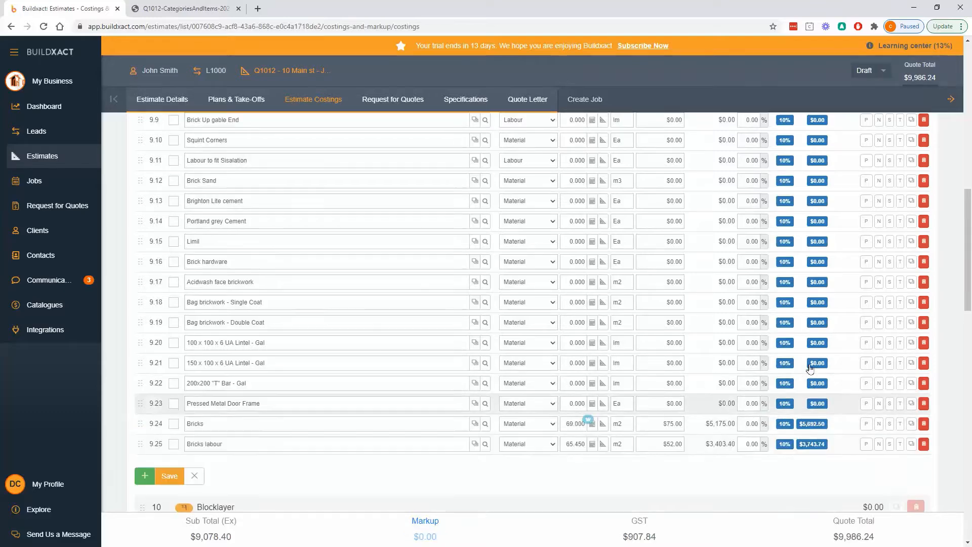
scroll(809, 368, "up", 8)
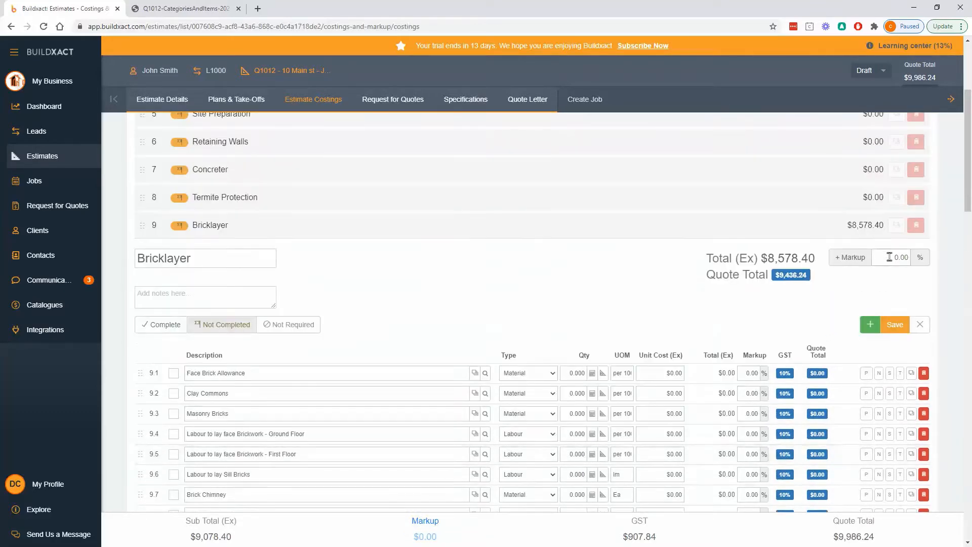
left_click(898, 259)
type("20")
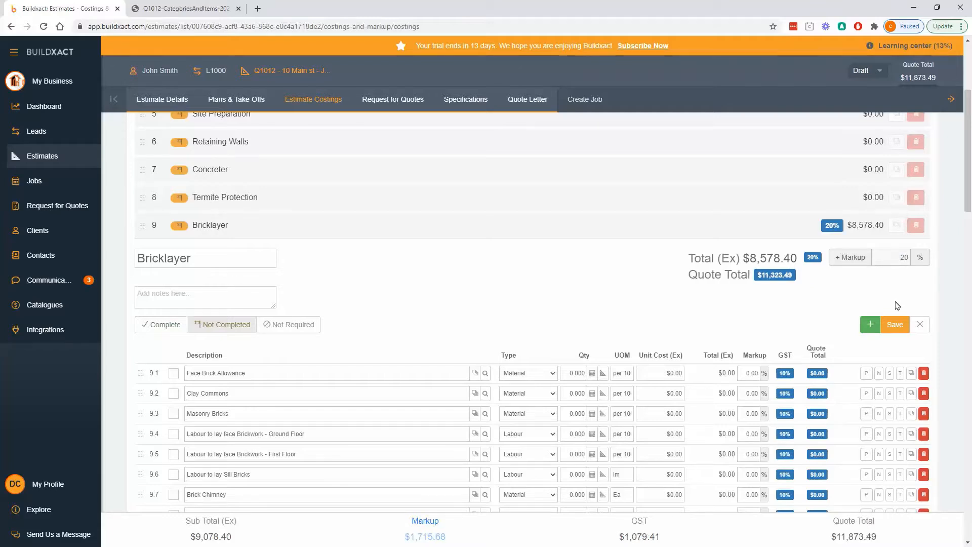
left_click(893, 259)
key("BackSpace")
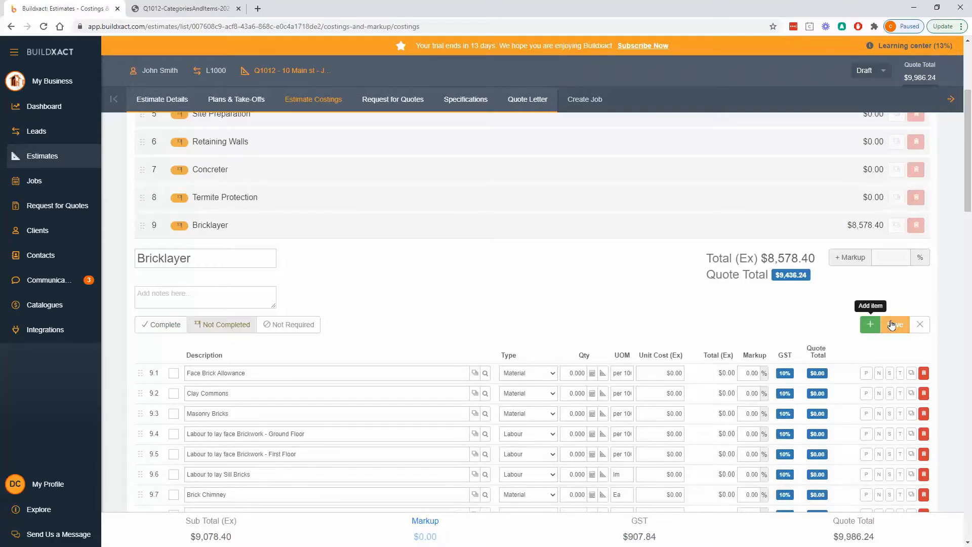
Open the estimate's markup and rounding settings and add a breakdown entry named Markup at 20%
left_click(424, 522)
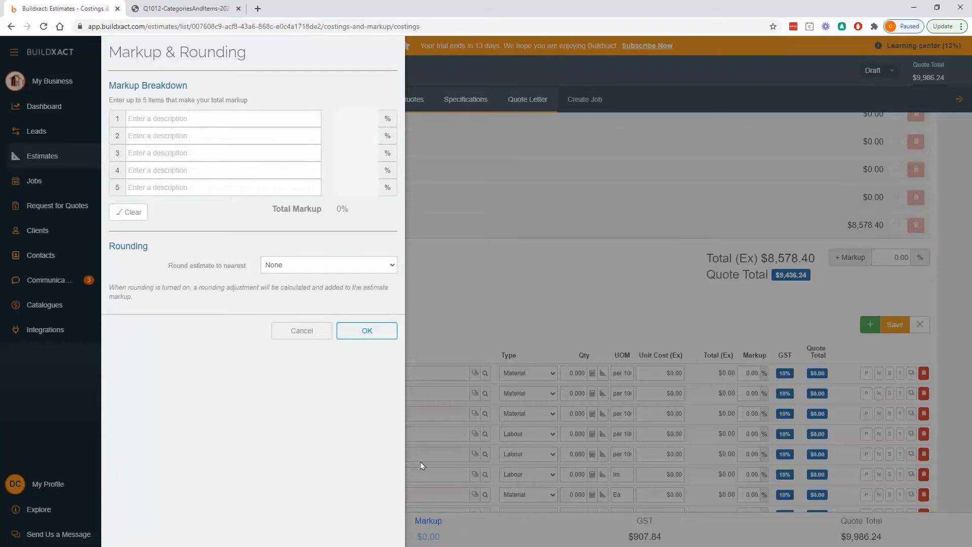
left_click(236, 122)
type("Markup")
left_click(365, 117)
type("20")
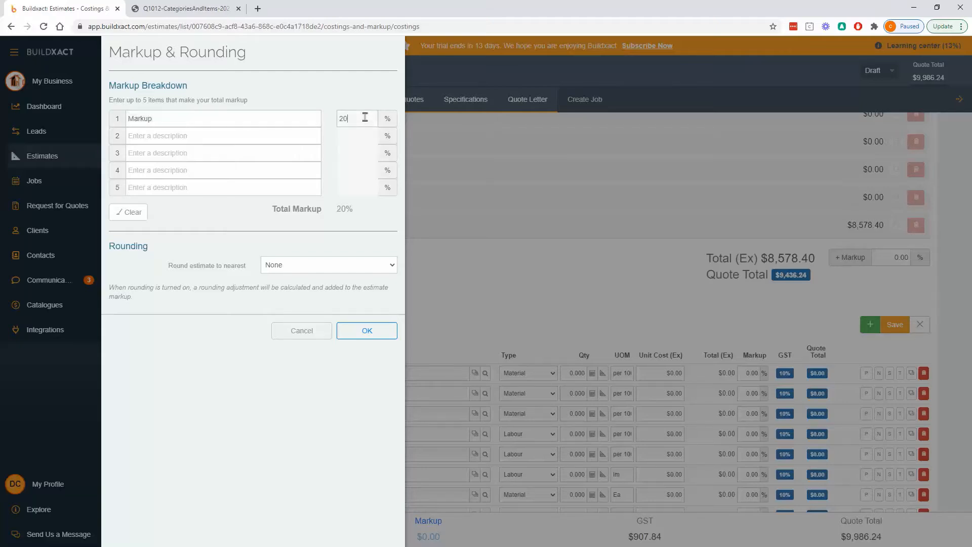
Add Contingency at 2% and Overhead at 2% as the second and third markup breakdown entries
left_click(304, 140)
type("Conti")
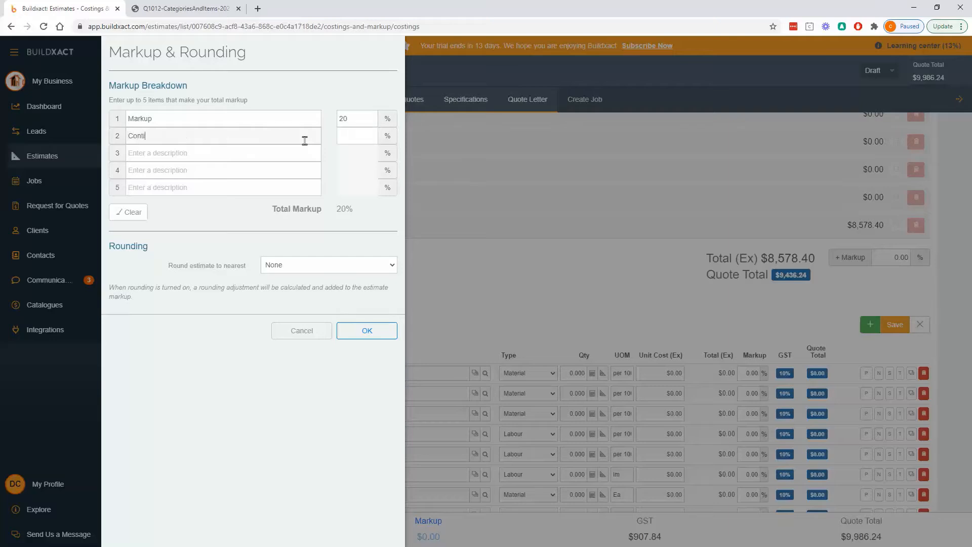
type("ngency")
type("2")
left_click(161, 151)
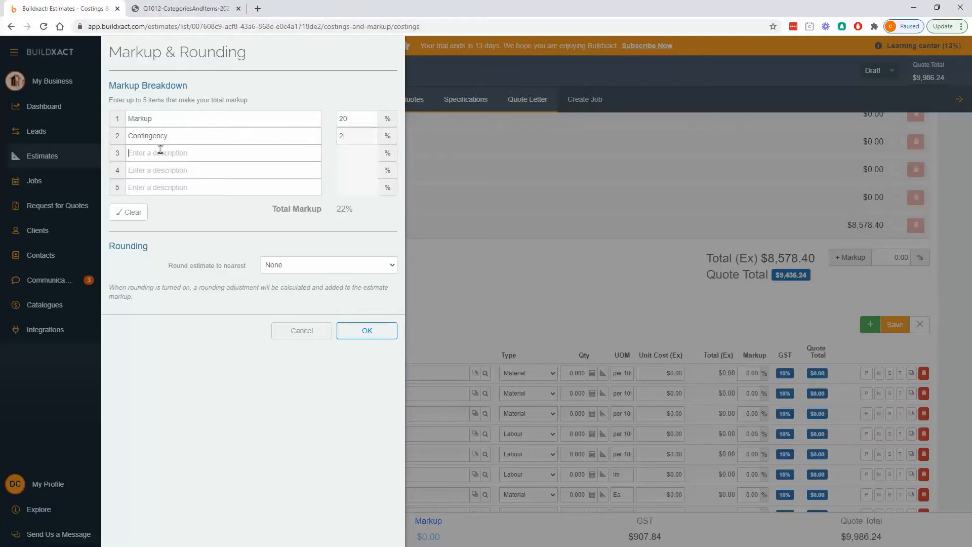
type("Overhead")
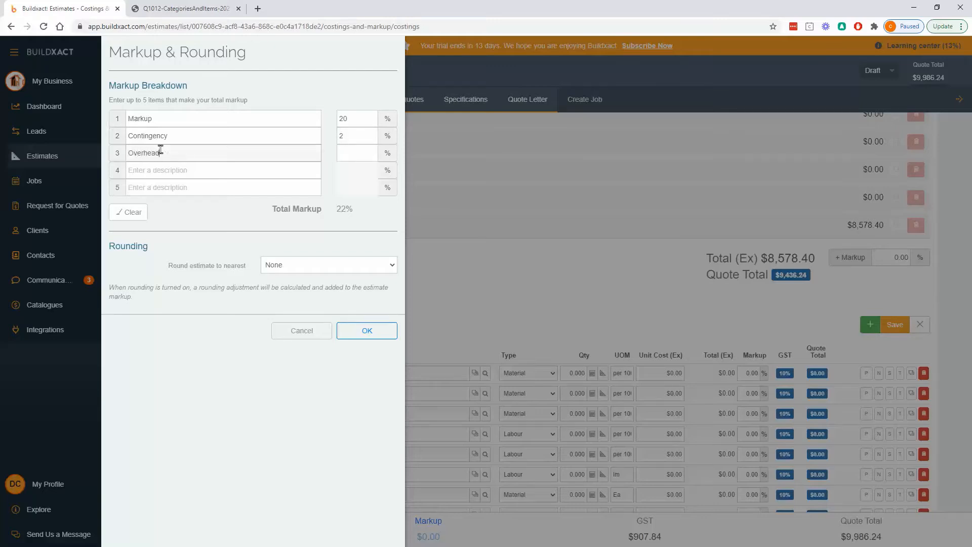
left_click(348, 152)
type("2")
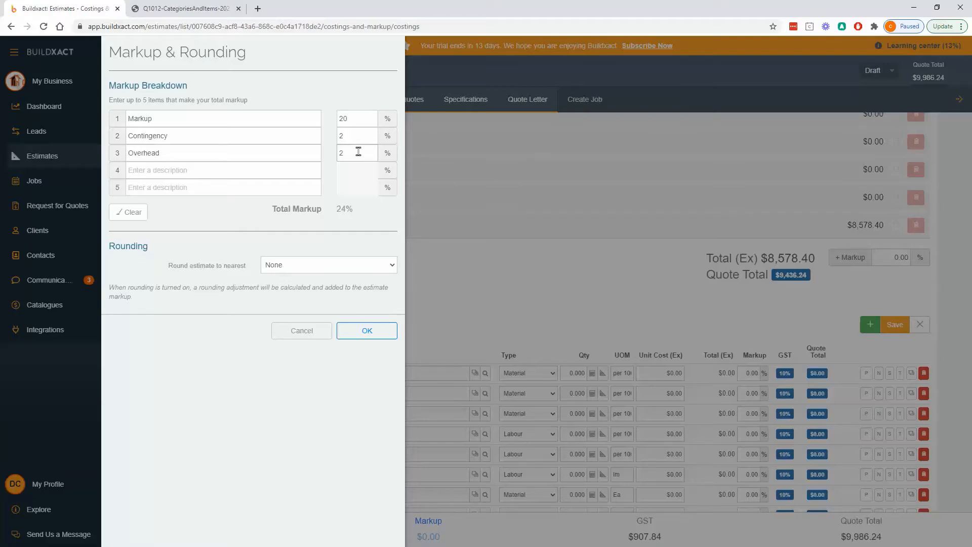
Round the estimate to the nearest Hundred
left_click(362, 119)
left_click(361, 268)
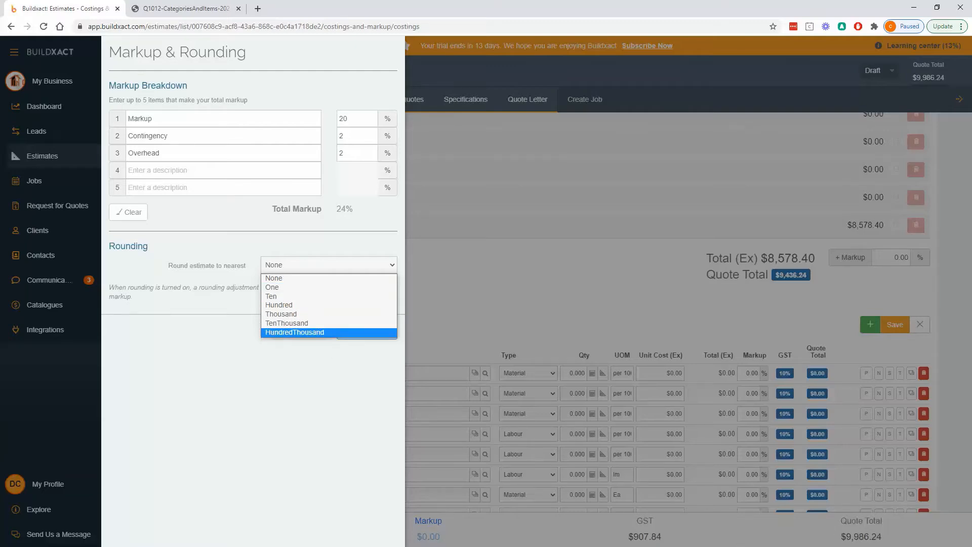
left_click(337, 305)
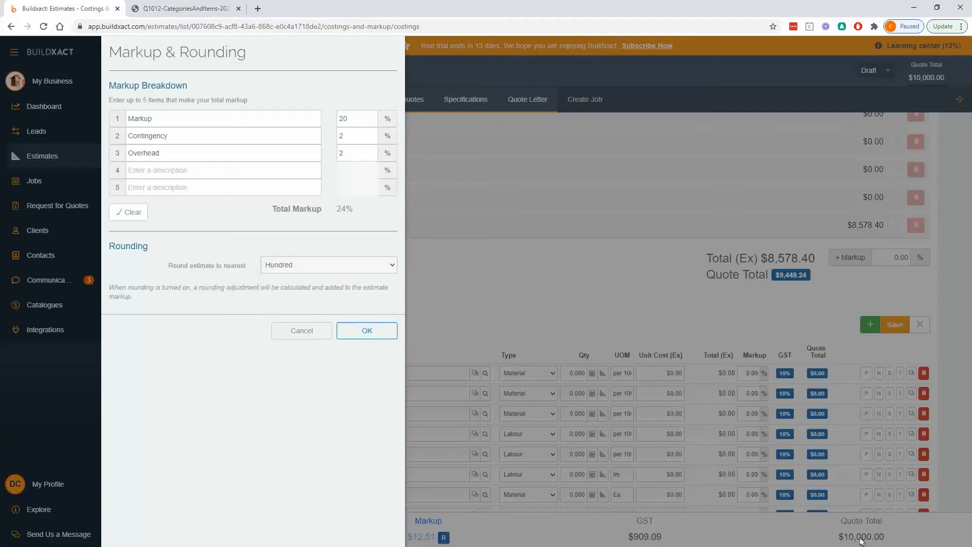
Set the estimate rounding to None and save the markup and rounding settings
left_click(303, 268)
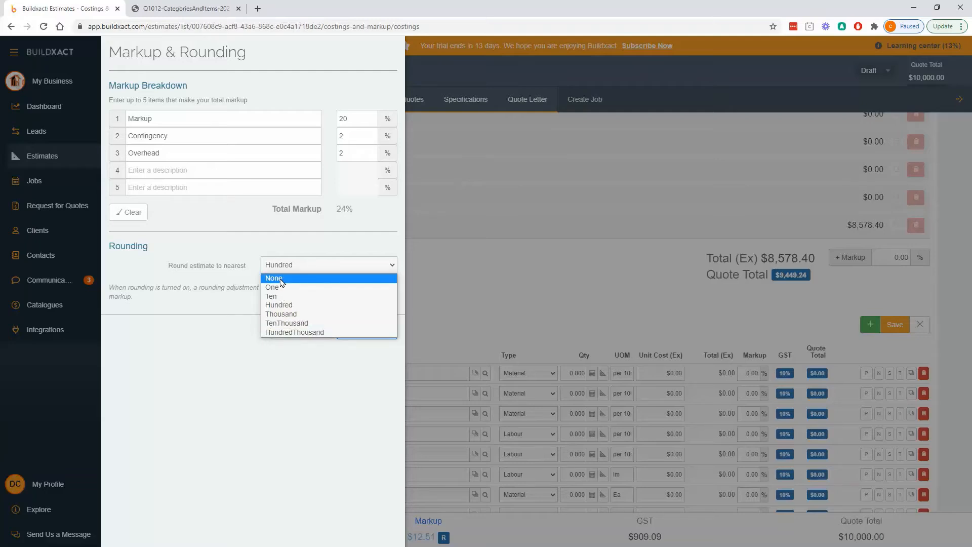
left_click(282, 282)
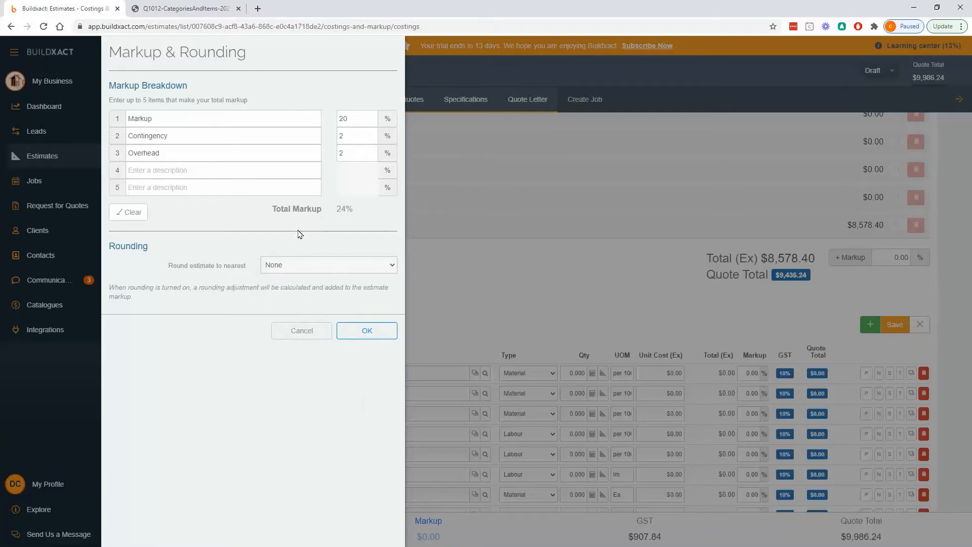
left_click(368, 338)
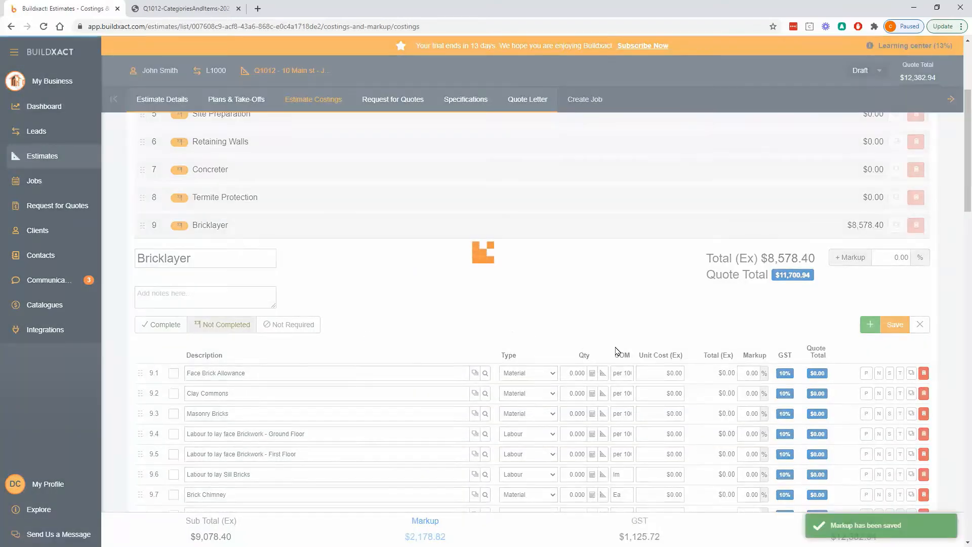
Set the tax profile of the Bricks item to EXM-IN GST Free Income
scroll(715, 308, "down", 2)
scroll(714, 308, "down", 6)
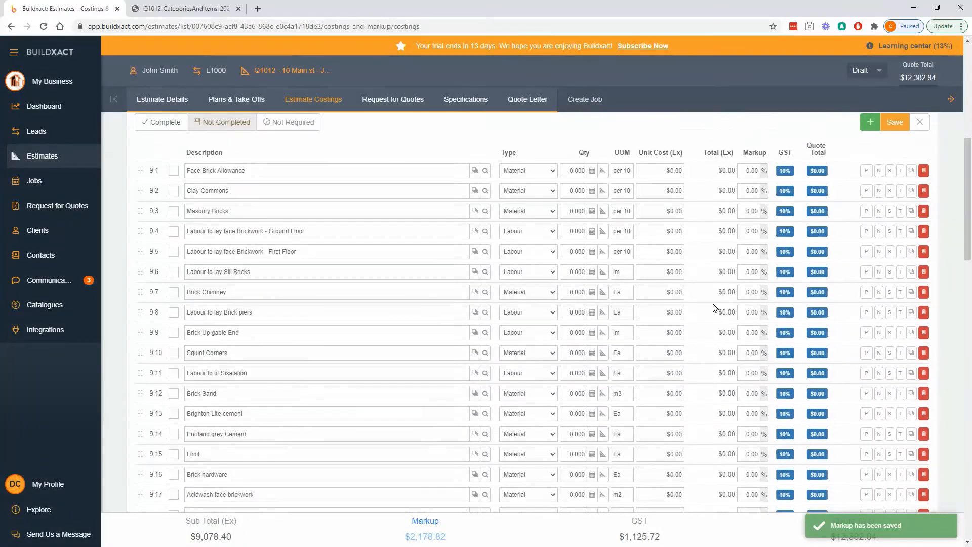
scroll(715, 308, "down", 2)
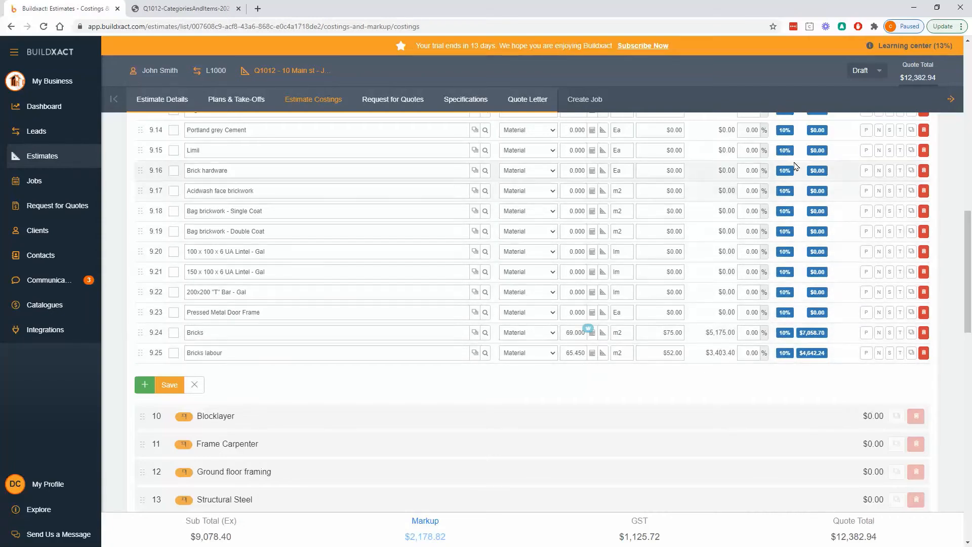
left_click(785, 333)
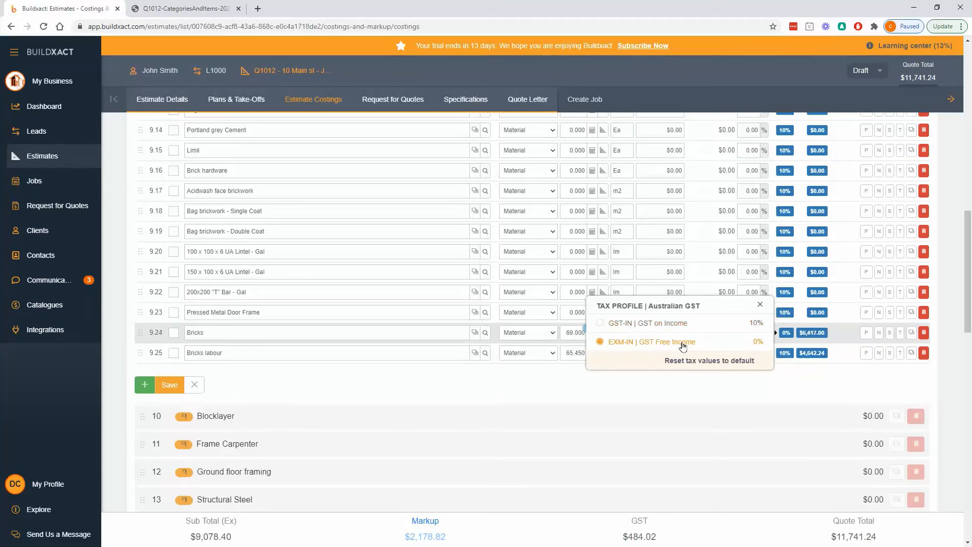
left_click(677, 343)
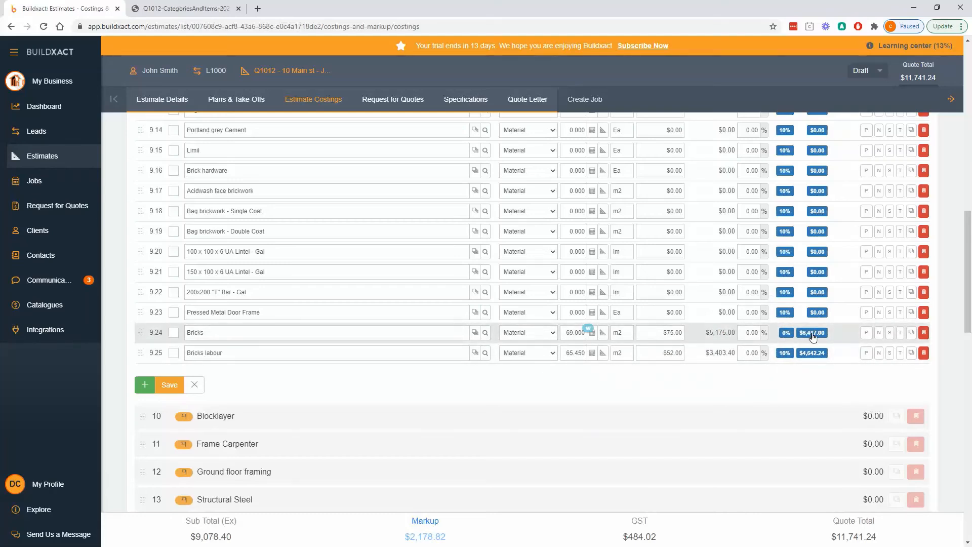
Return the Bricks item's tax profile to GST-IN GST on Income
left_click(787, 333)
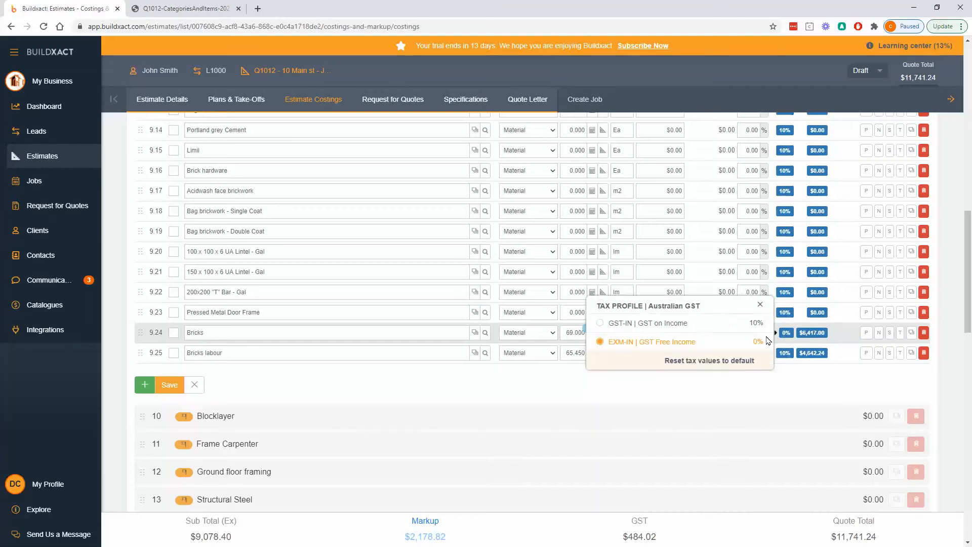
left_click(643, 328)
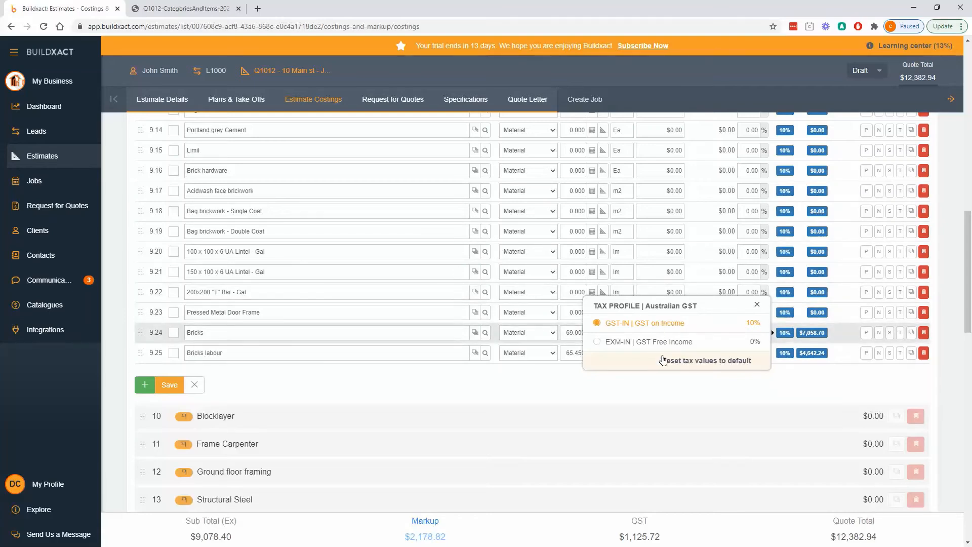
left_click(676, 385)
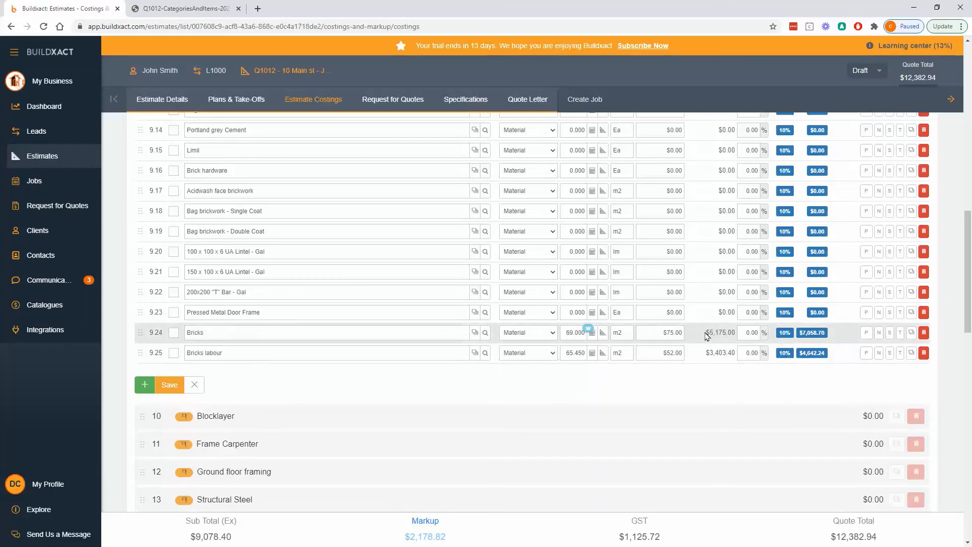
Compare the Bricks item's total excluding tax with its quote total and examine the price breakdown, including redistributions from other items
left_click_drag(705, 334, 738, 337)
left_click_drag(833, 332, 798, 336)
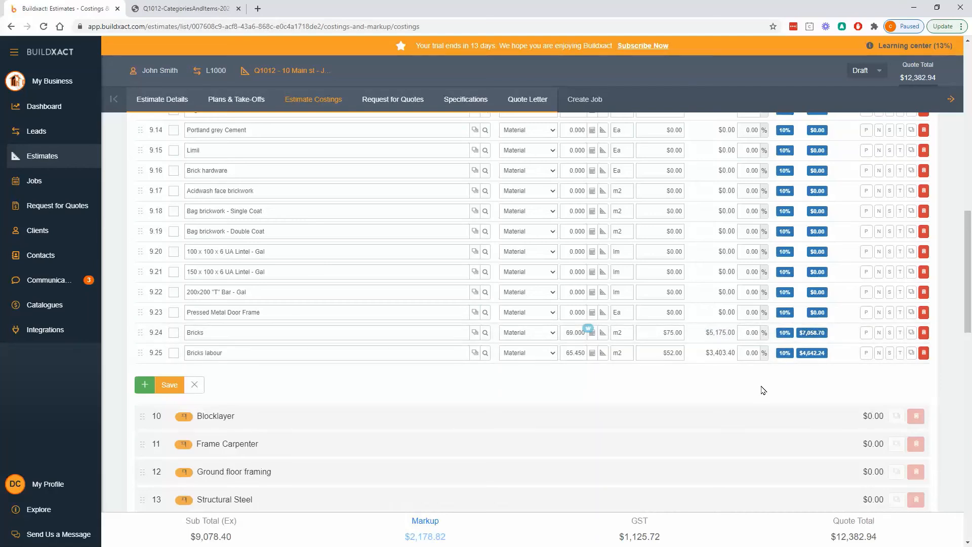
left_click_drag(706, 331, 741, 335)
left_click(819, 336)
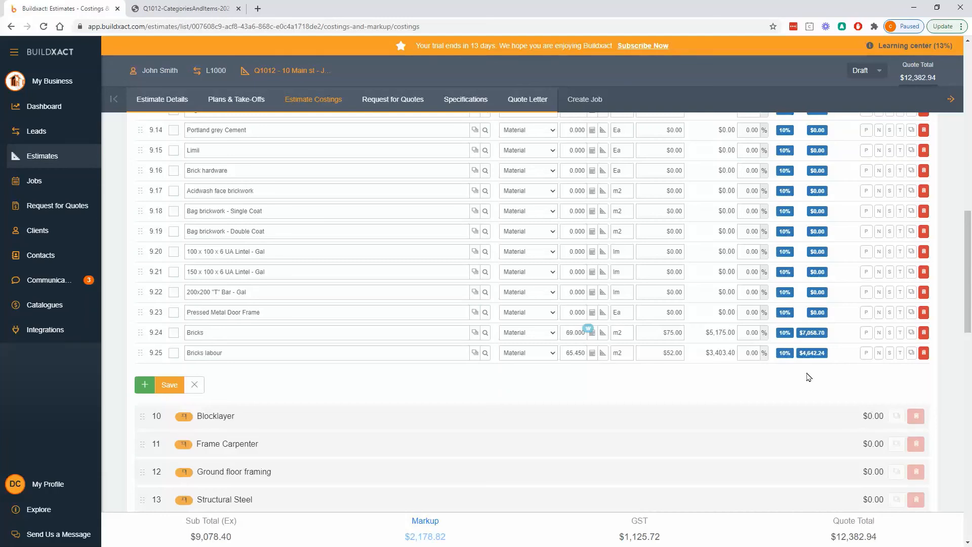
left_click(814, 337)
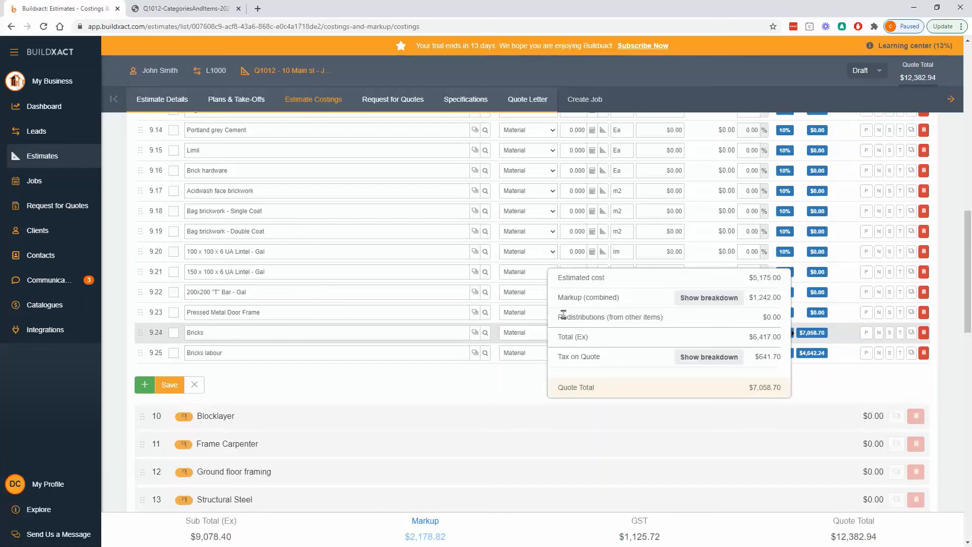
left_click_drag(559, 318, 679, 322)
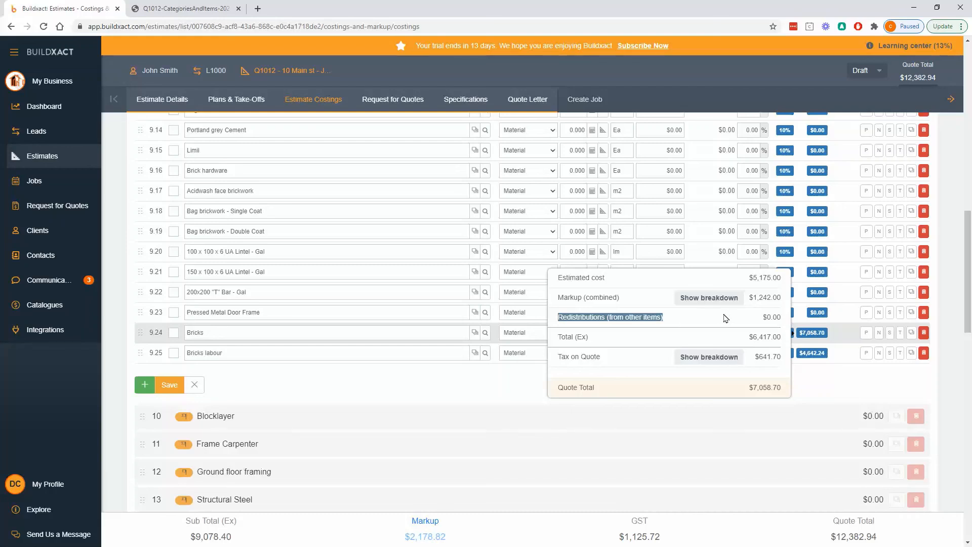
left_click(821, 380)
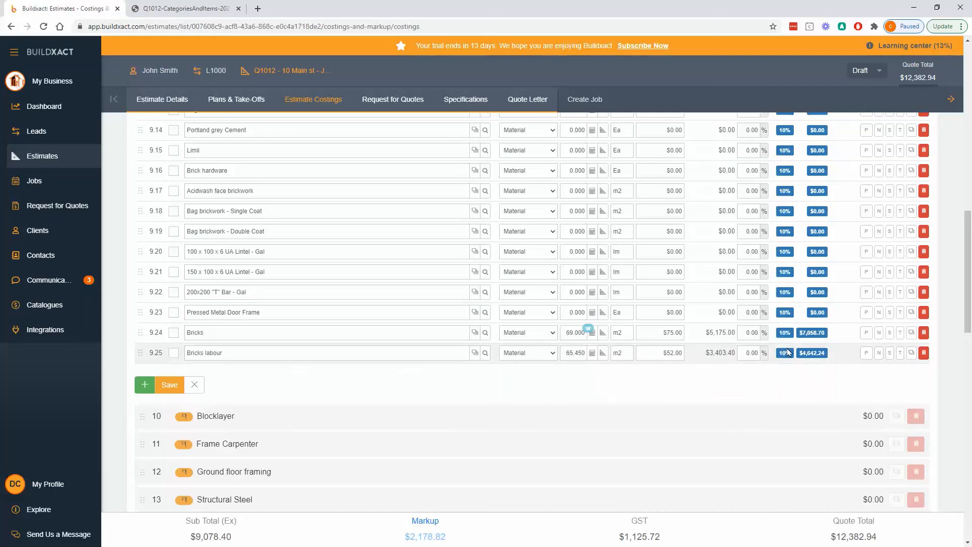